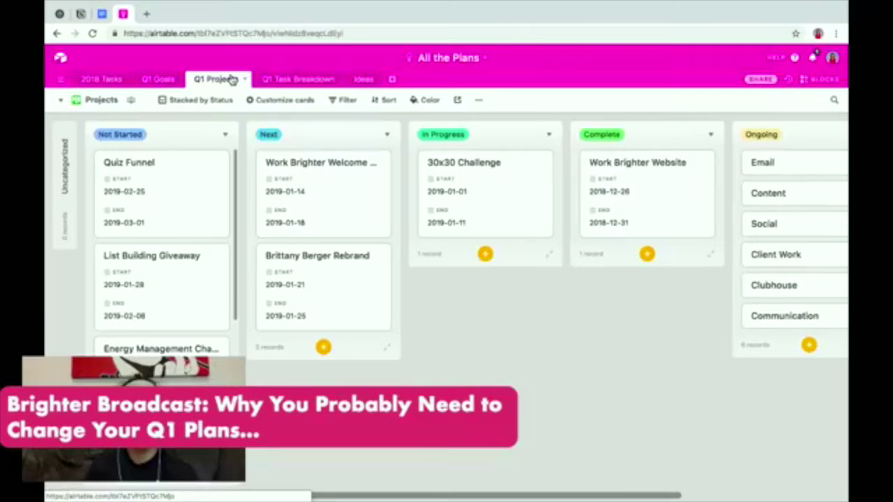
Switch the Q1 Projects table to the Ongoing Work view and review each project's linked tasks and time.
left_click(88, 103)
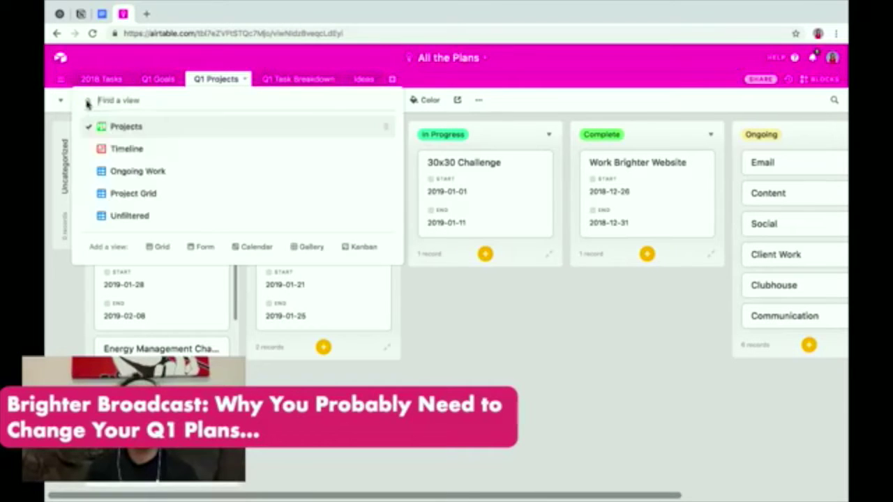
left_click(120, 171)
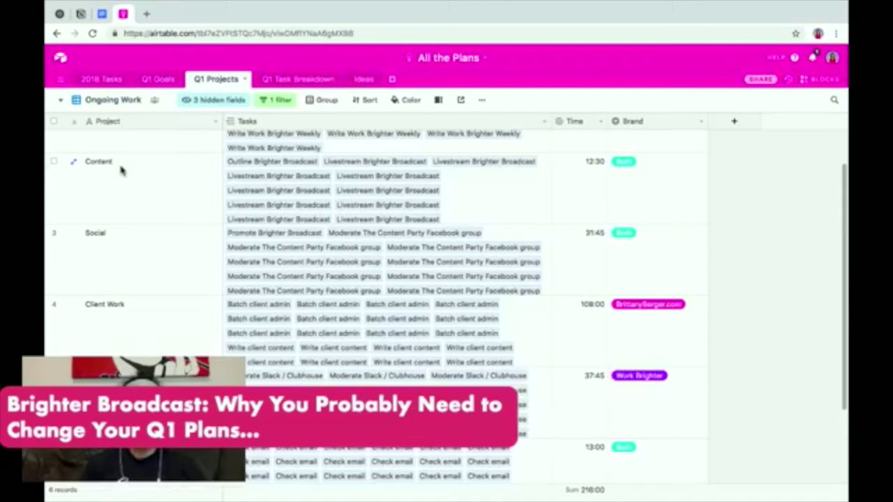
scroll(120, 170, "up", 2)
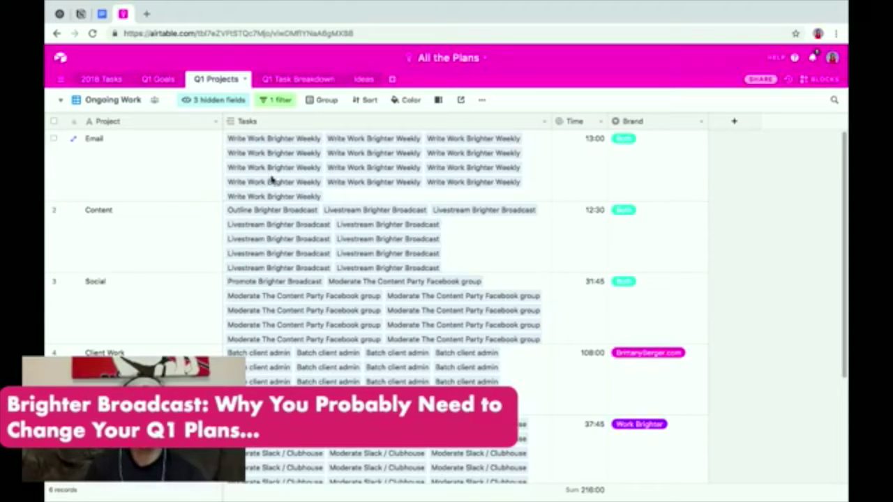
Open the Q1 Task Breakdown table and review the dates, times and assignees of the Client Work tasks.
left_click(303, 82)
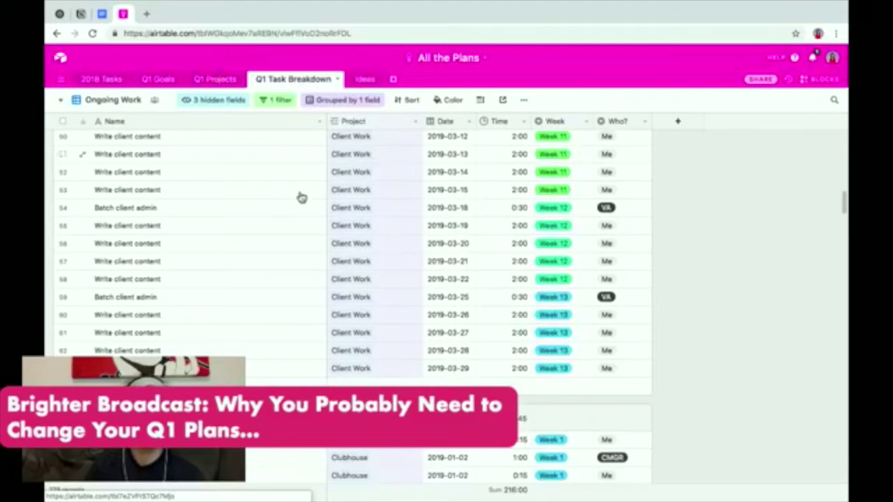
scroll(299, 197, "down", 1)
scroll(300, 197, "up", 2)
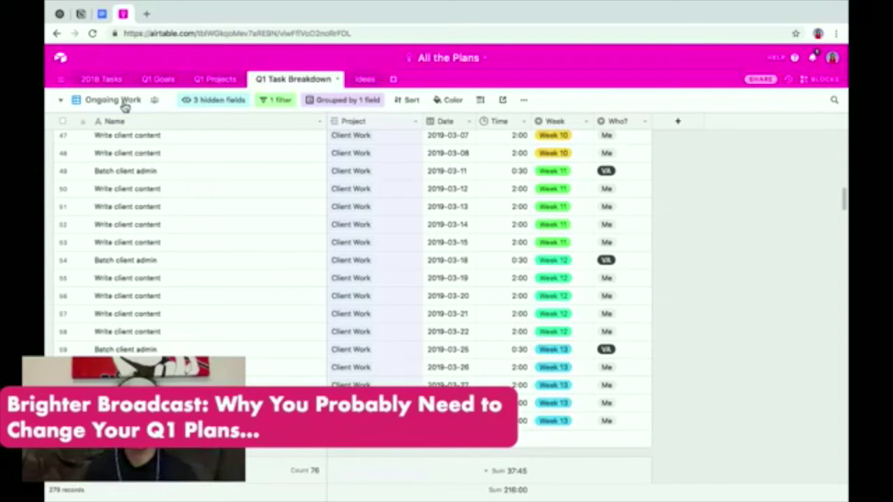
scroll(245, 191, "up", 3)
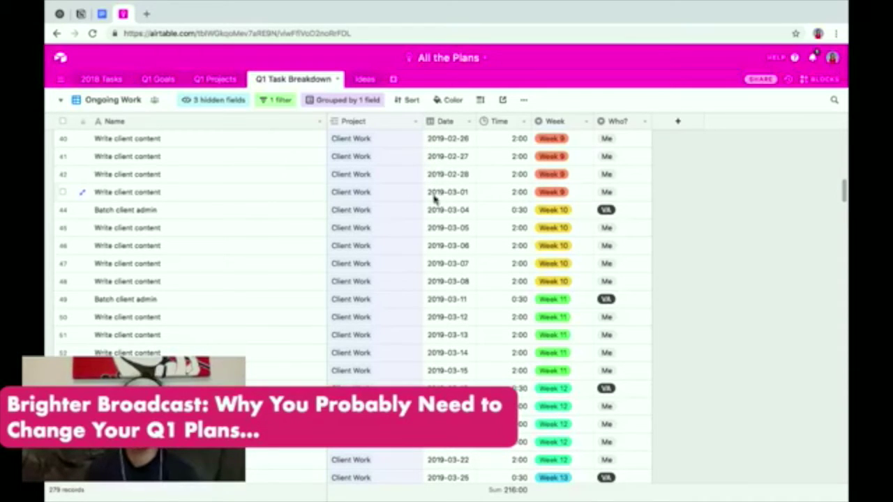
Examine the Clubhouse group's recurring tasks, their individual times and the group's time total.
scroll(269, 274, "down", 1)
scroll(269, 276, "down", 10)
scroll(269, 276, "down", 8)
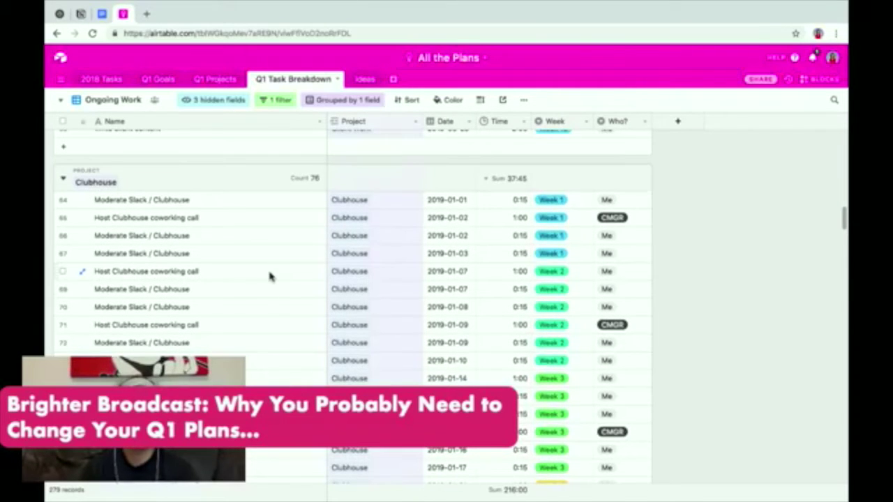
scroll(269, 276, "down", 1)
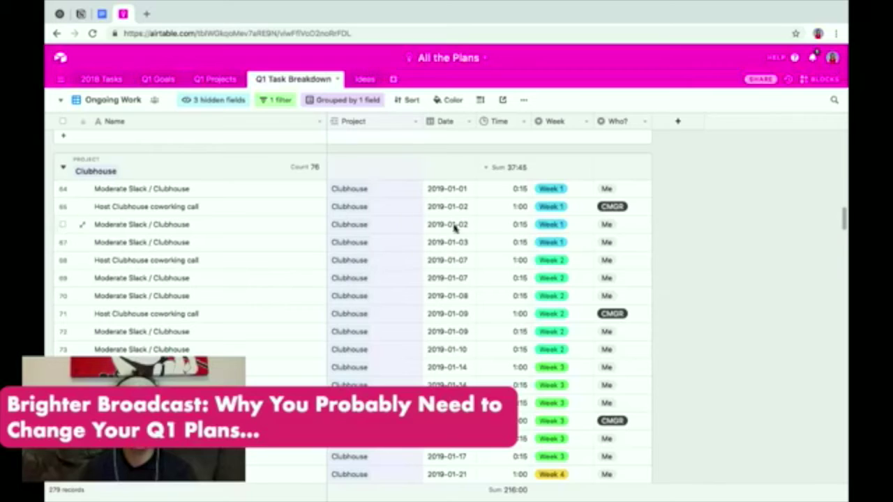
scroll(452, 377, "down", 3)
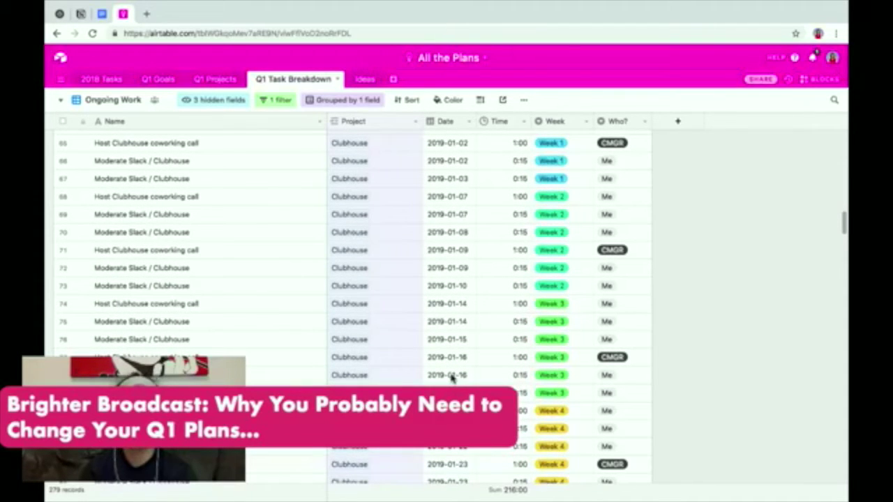
left_click(506, 136)
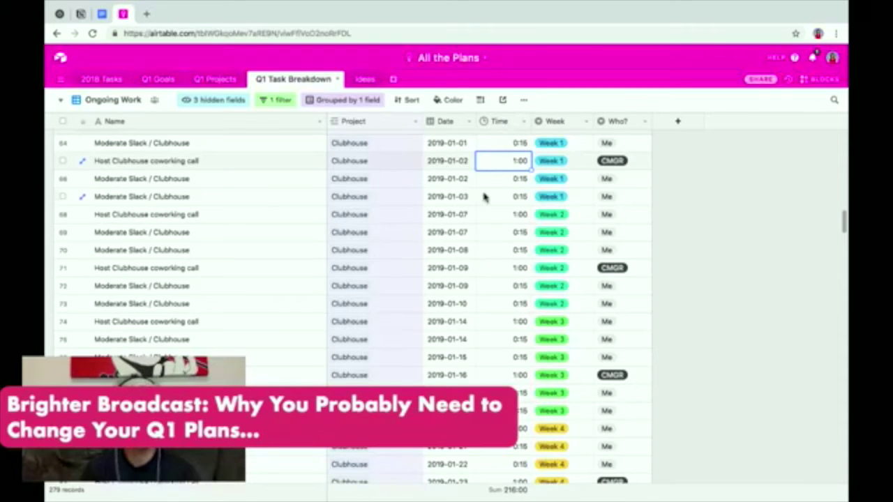
scroll(485, 197, "up", 2)
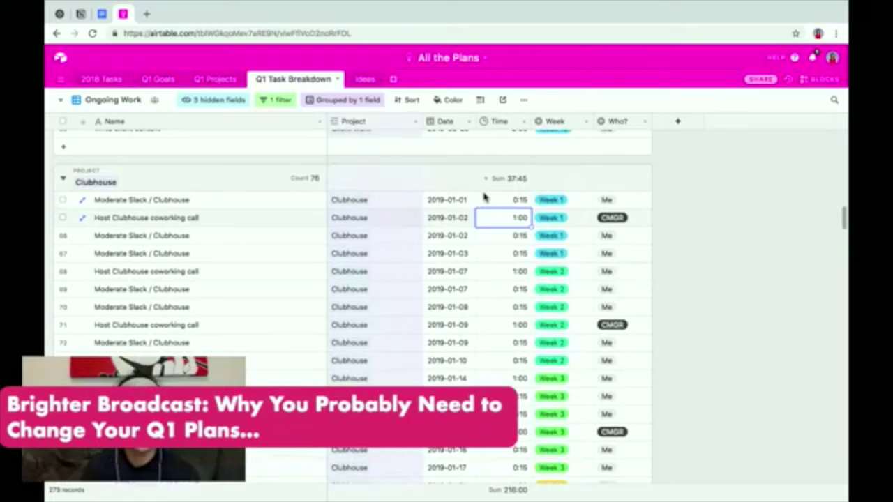
scroll(485, 197, "up", 1)
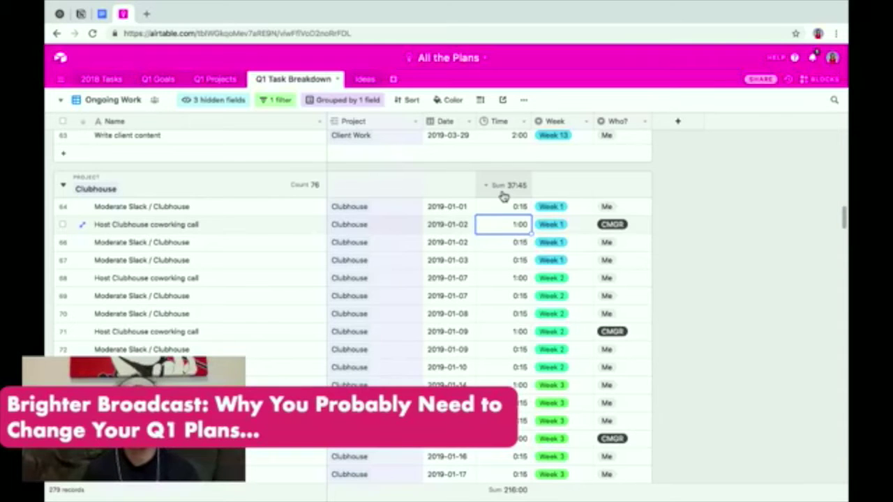
Go back to the Client Work group and examine its time total and week-by-week tasks.
scroll(502, 197, "up", 5)
scroll(502, 197, "up", 8)
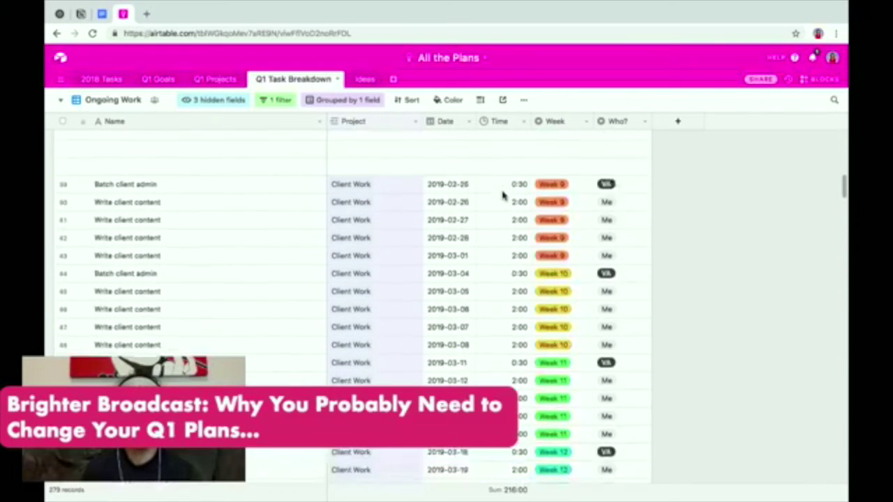
scroll(502, 195, "up", 6)
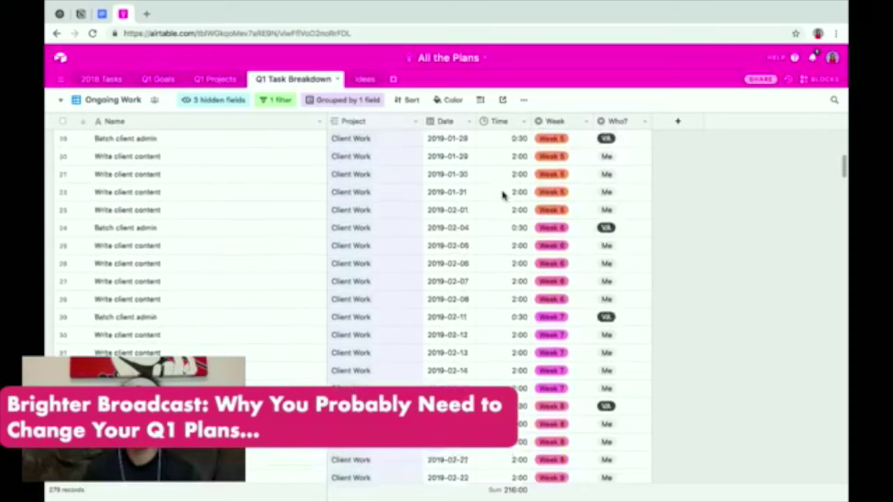
scroll(502, 195, "up", 4)
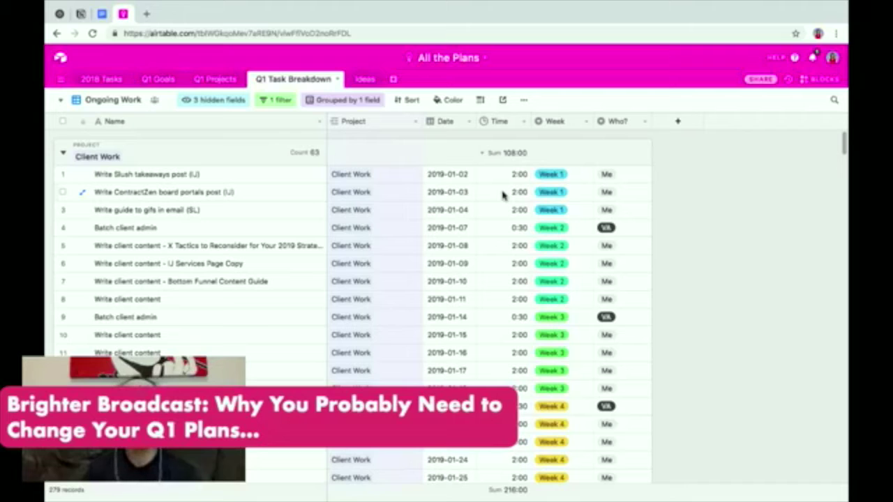
scroll(502, 195, "down", 2)
scroll(504, 191, "up", 2)
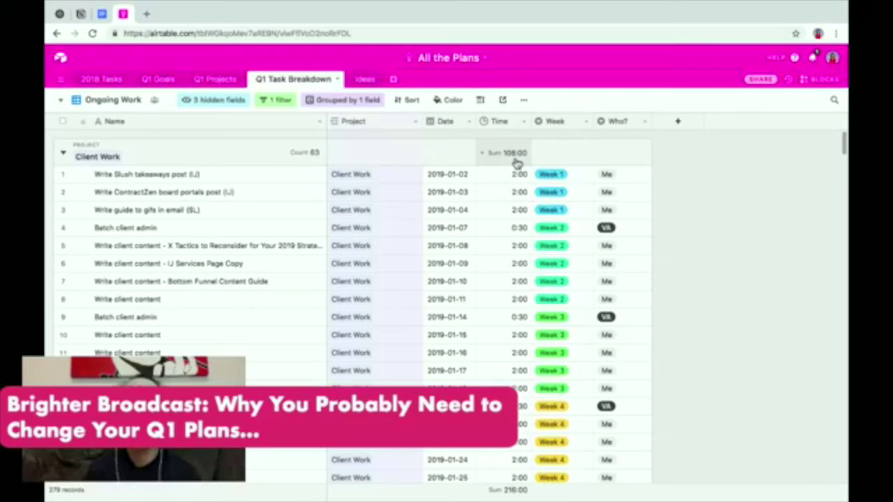
scroll(491, 249, "down", 1)
scroll(491, 250, "down", 5)
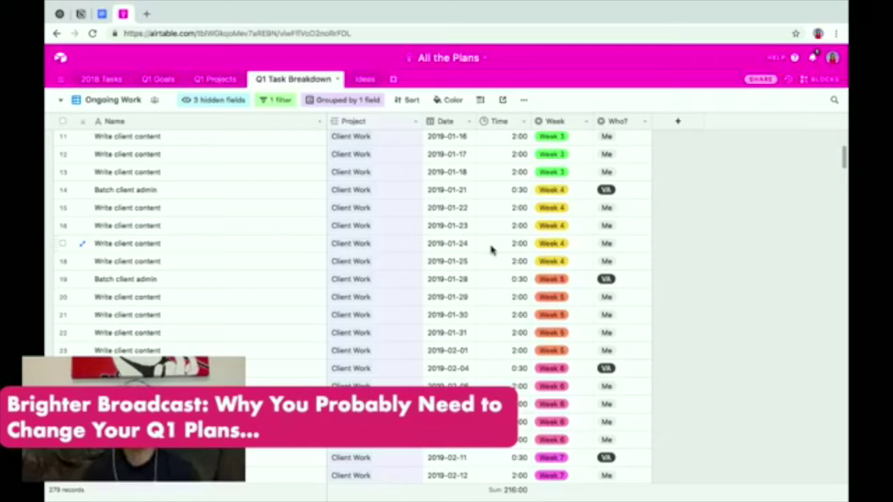
Switch the task table to the Weekly Breakdown view and review the time totals of the week groups.
left_click(126, 101)
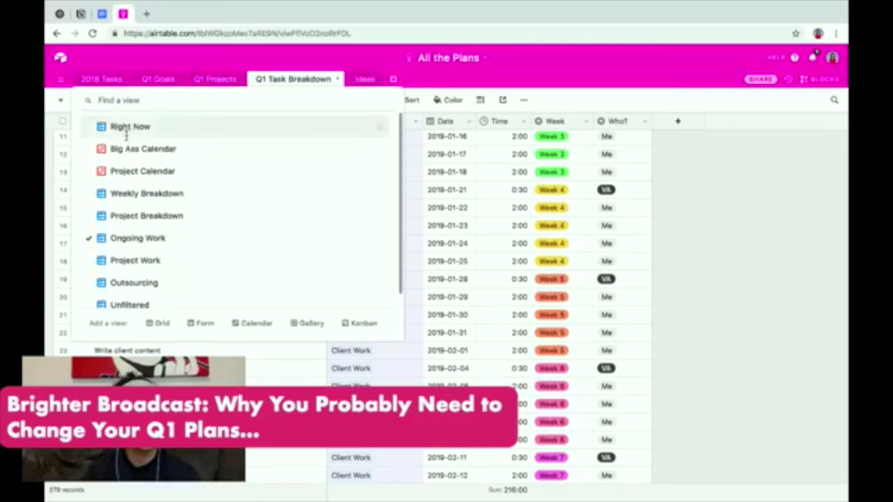
left_click(135, 195)
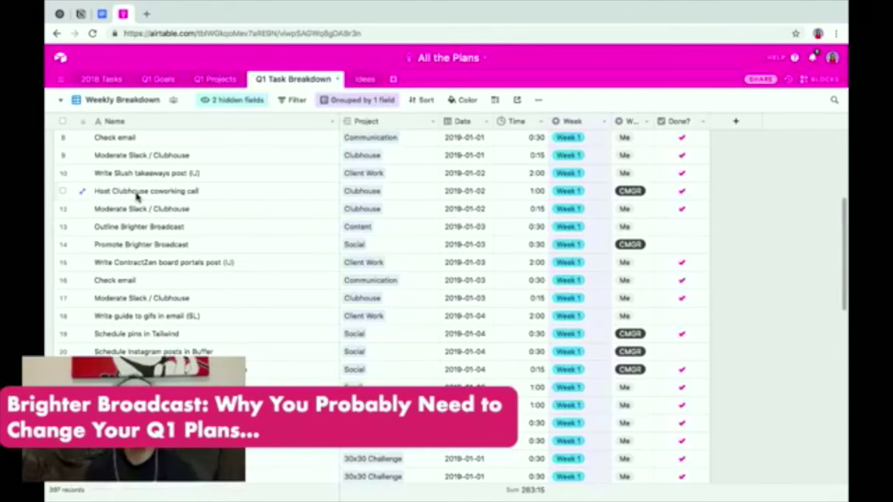
scroll(136, 198, "up", 5)
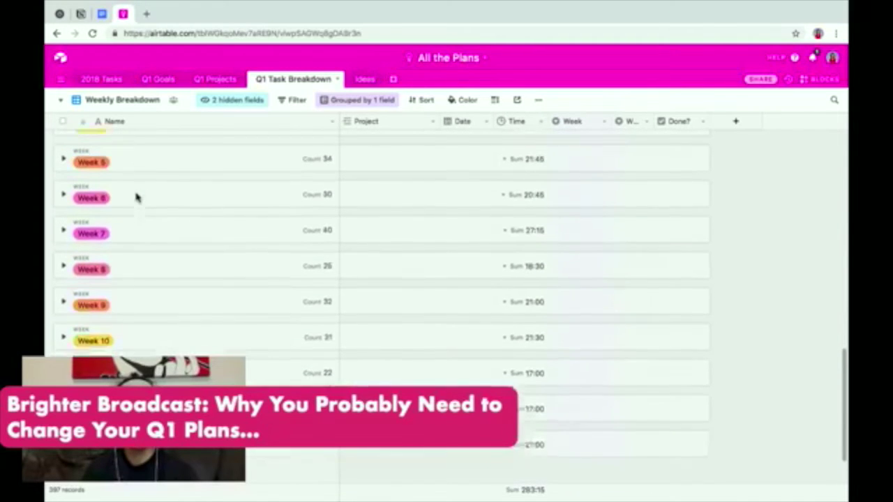
scroll(135, 198, "down", 1)
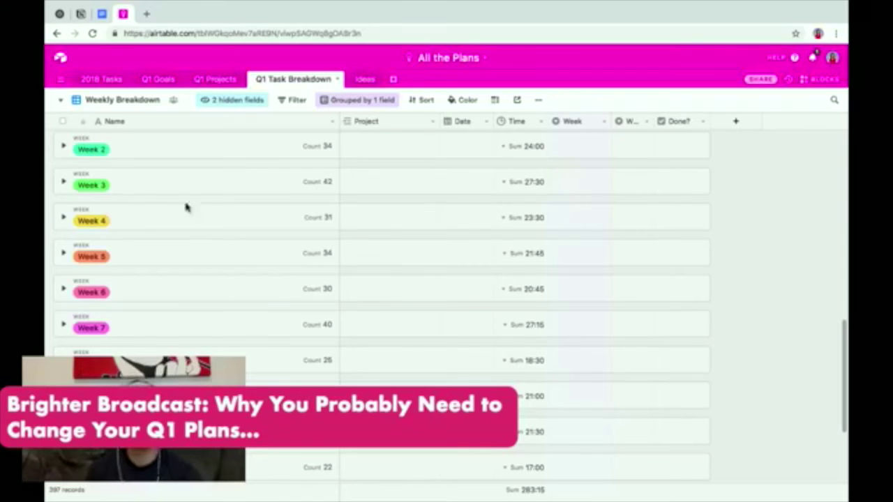
left_click(119, 103)
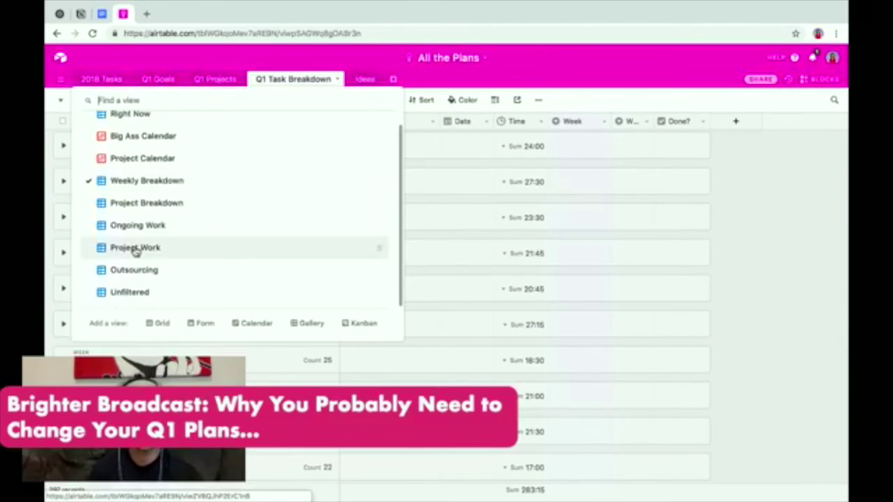
scroll(134, 252, "up", 1)
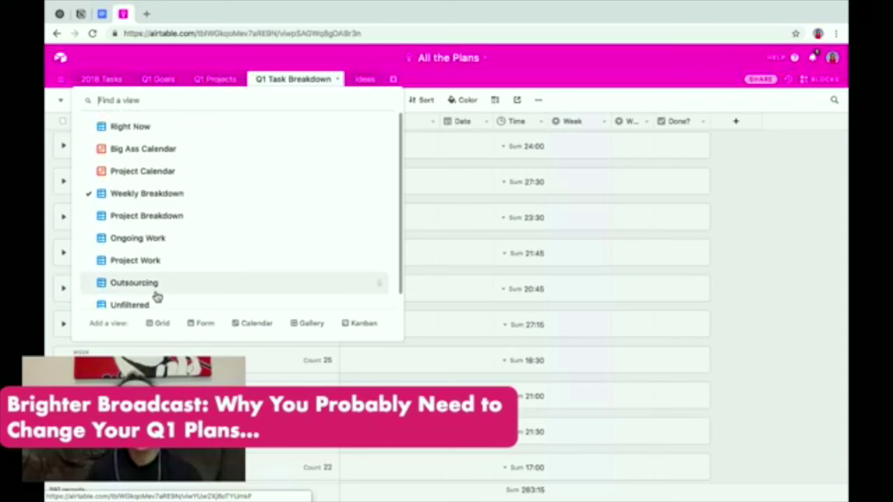
left_click(770, 165)
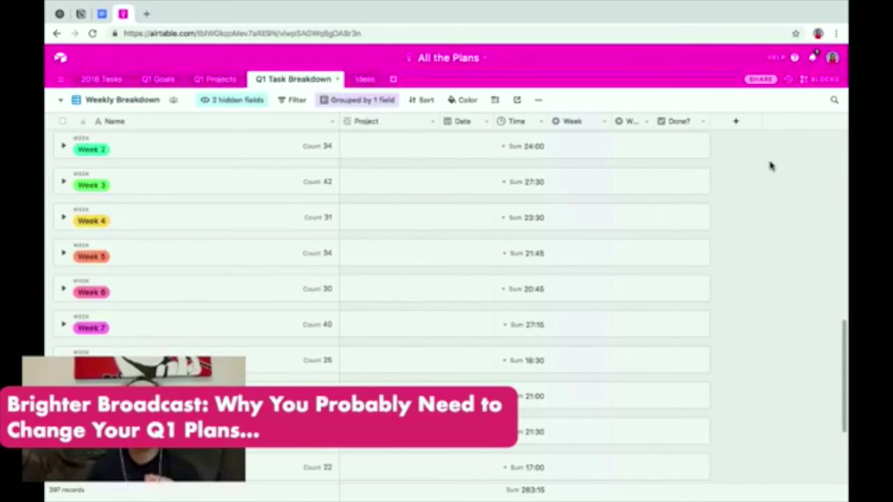